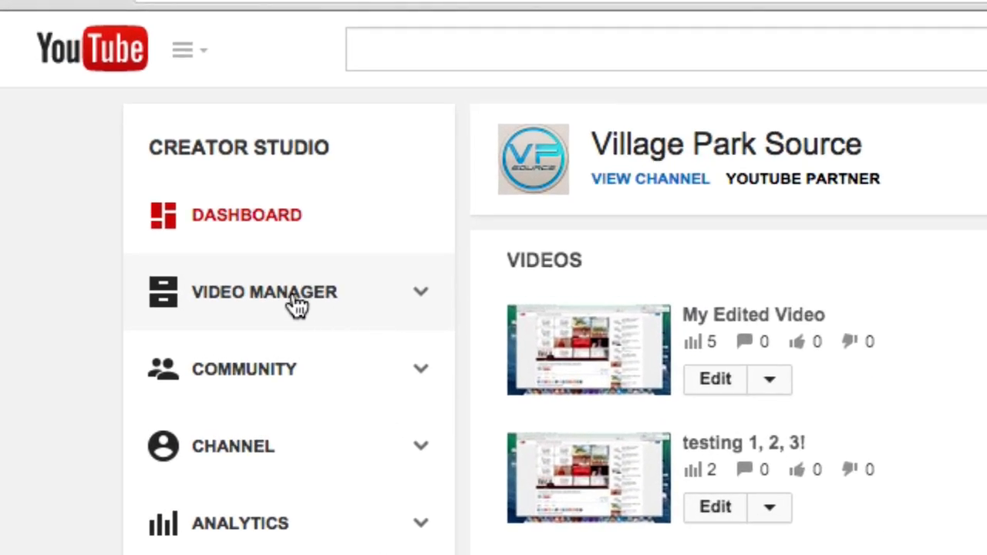
Step: From Video Manager, open My Edited Video for editing
click(292, 297)
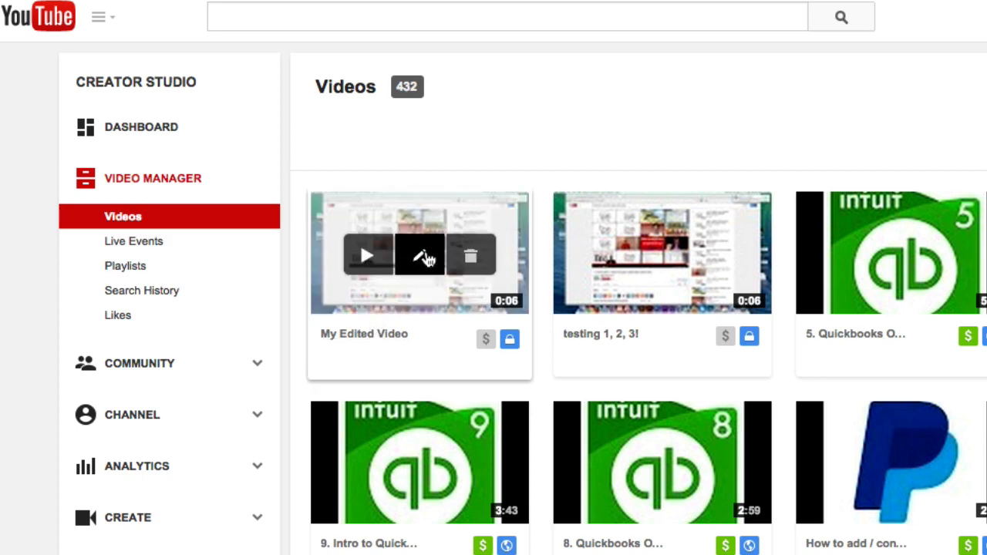
click(422, 257)
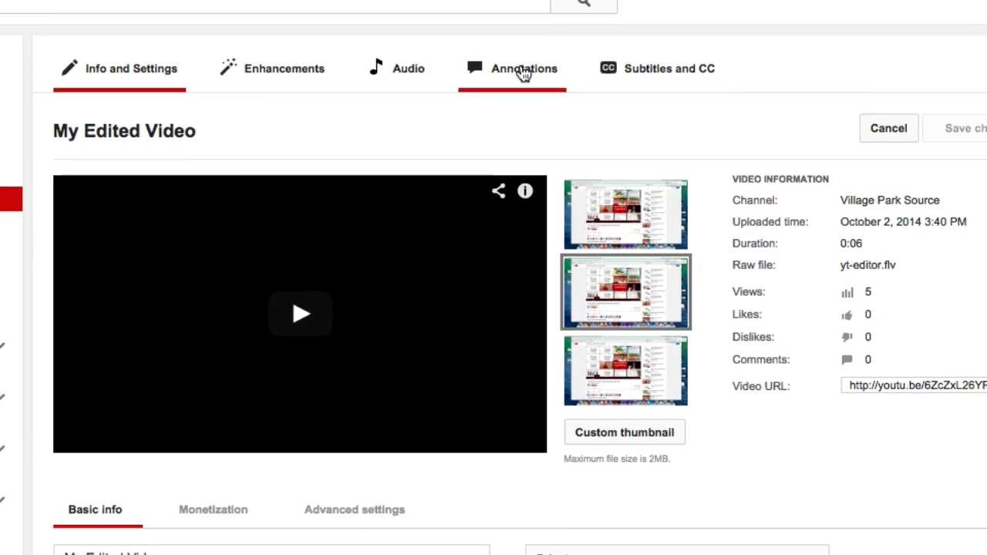
Step: In the Annotations editor, pause at 0:00 and bring up the Add annotation list
click(523, 75)
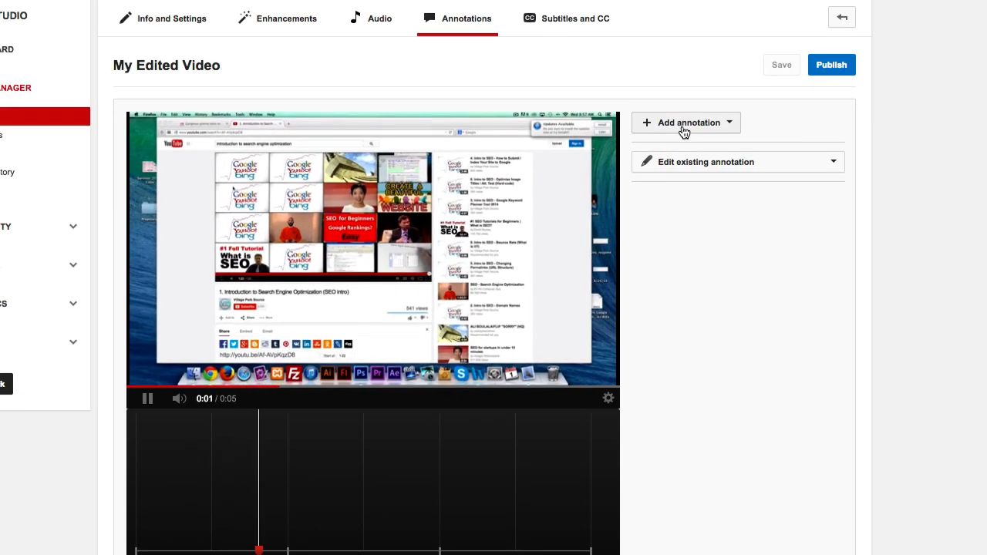
click(147, 398)
drag(436, 445, 135, 445)
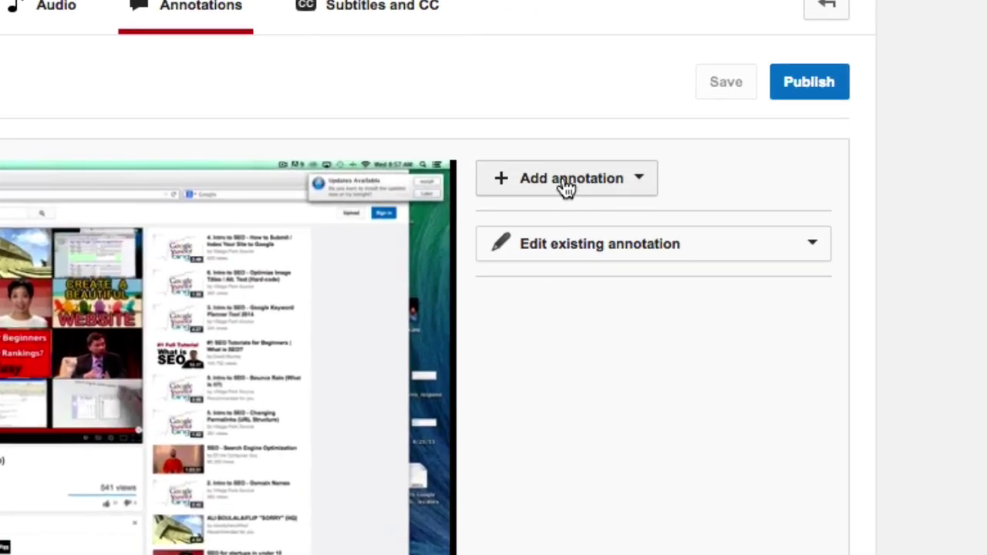
click(568, 178)
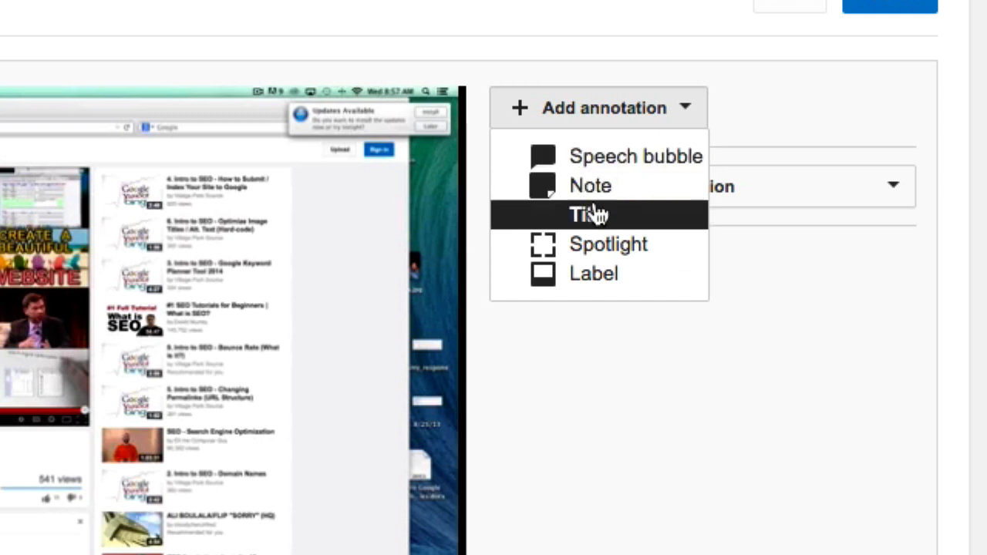
Step: Add a Note annotation and enter its text 'click here for my website'
click(598, 185)
click(593, 376)
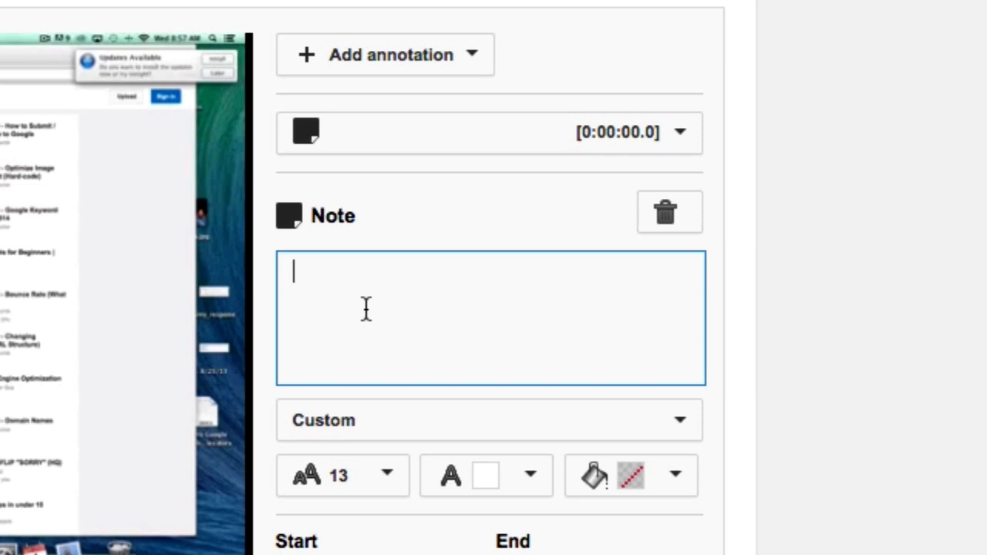
text(click )
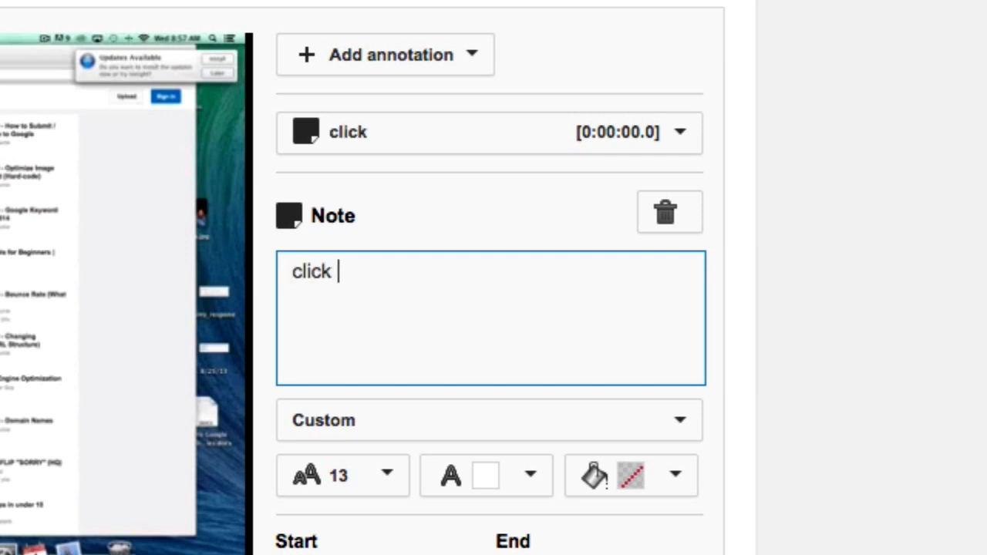
text(here f)
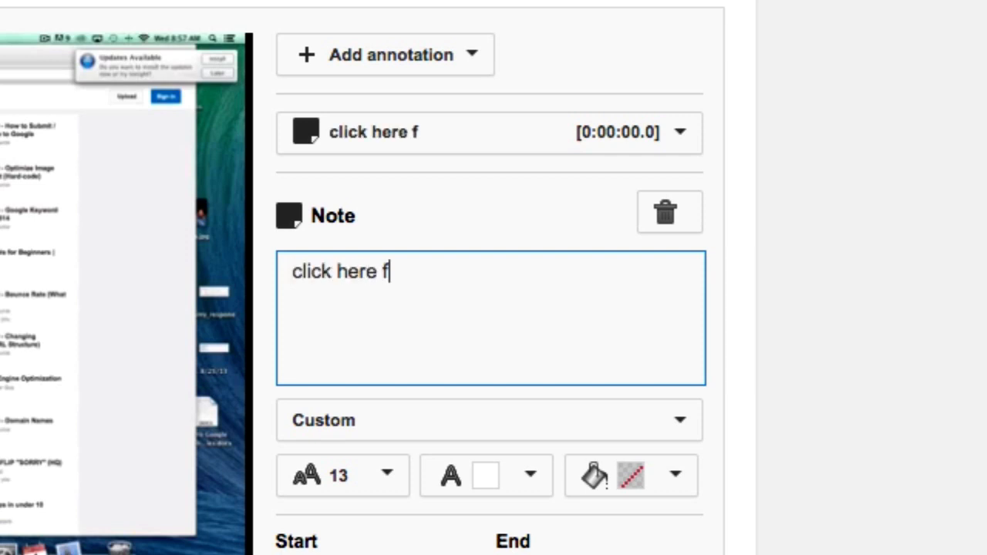
text(or my webs)
text(ite)
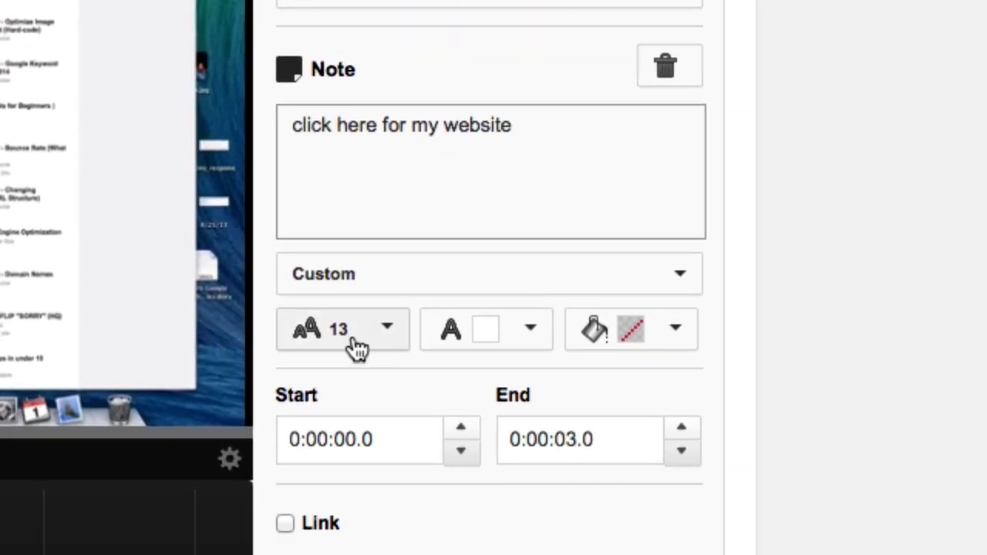
Step: Make the note's text black and its background red
click(529, 330)
click(476, 371)
click(676, 329)
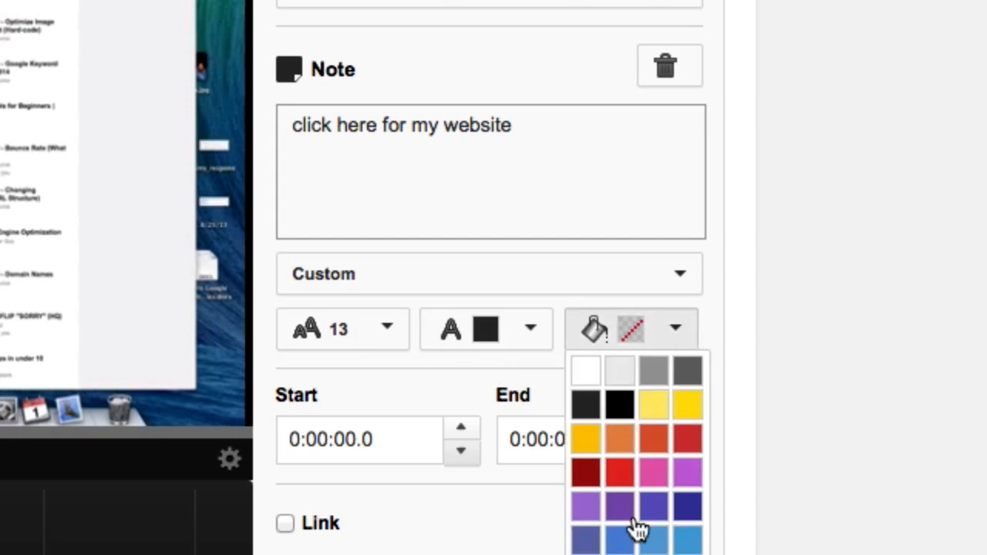
click(619, 473)
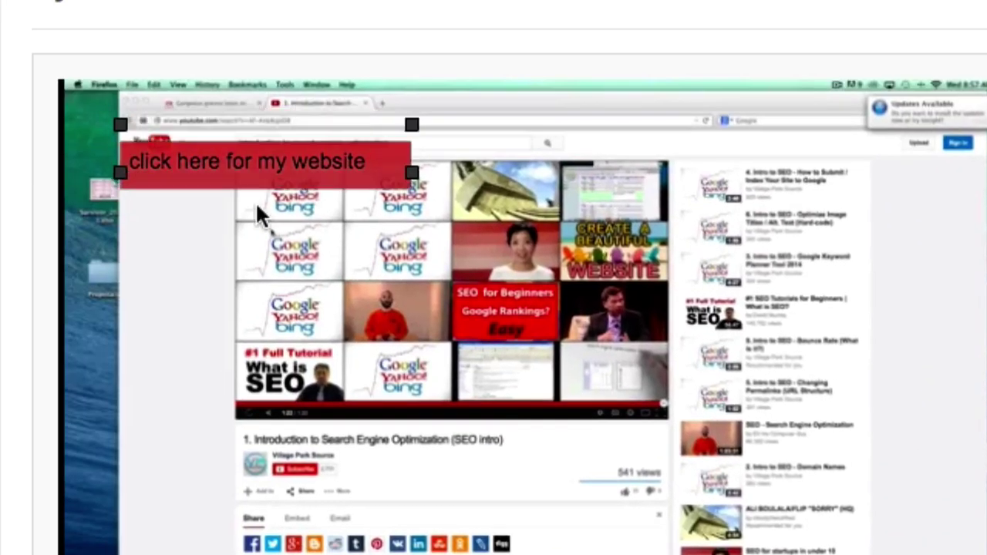
Step: Place the note over the video's title area, enable its Link, and copy the website URL
drag(19, 60, 245, 420)
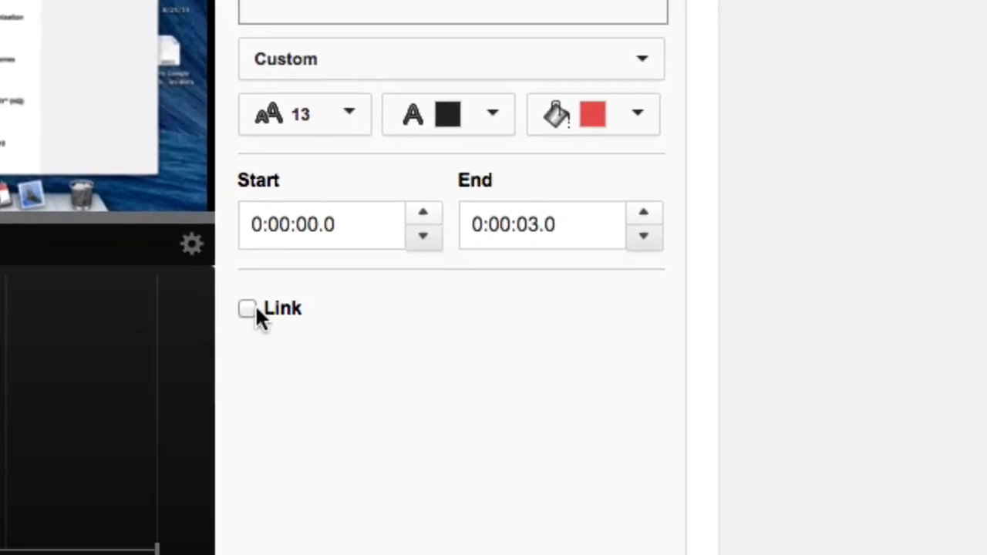
click(248, 308)
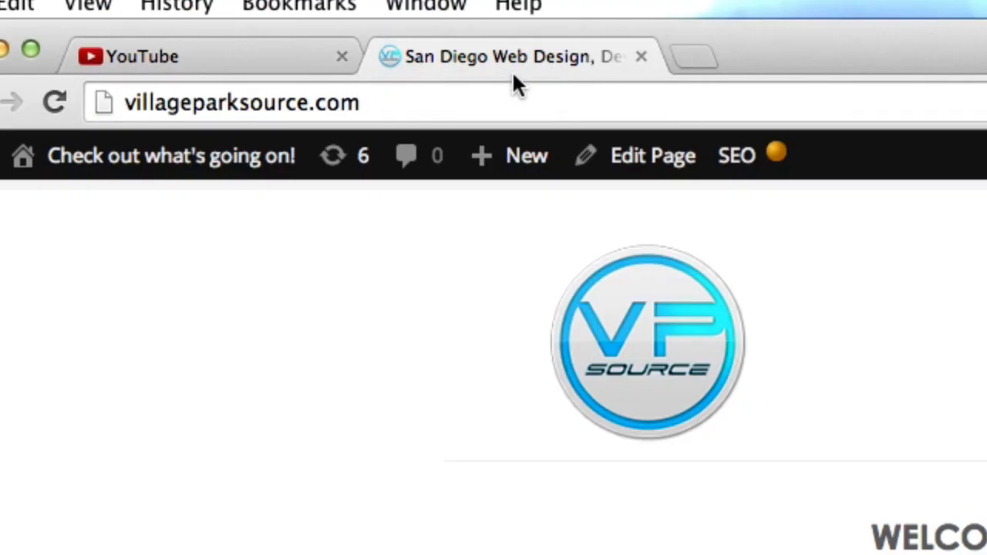
click(403, 107)
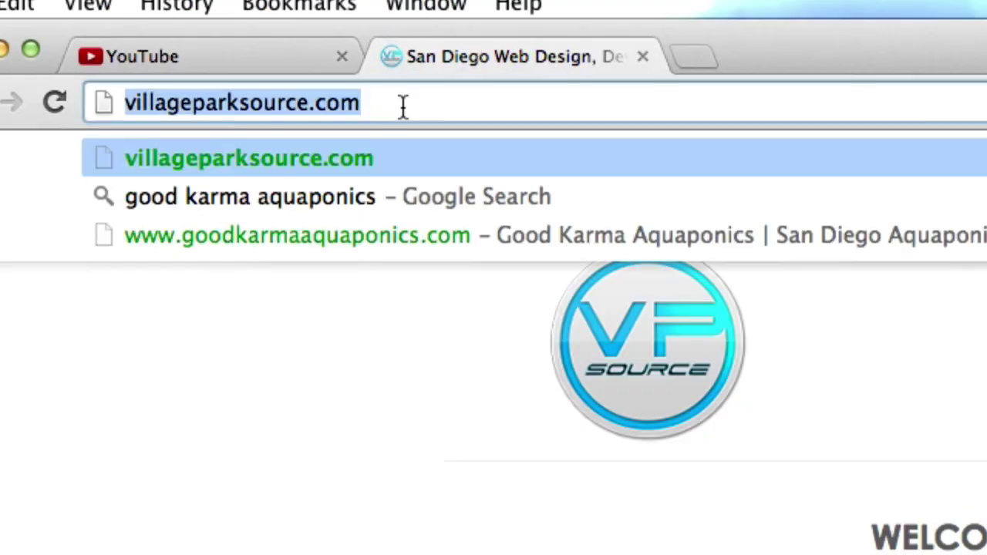
click(255, 67)
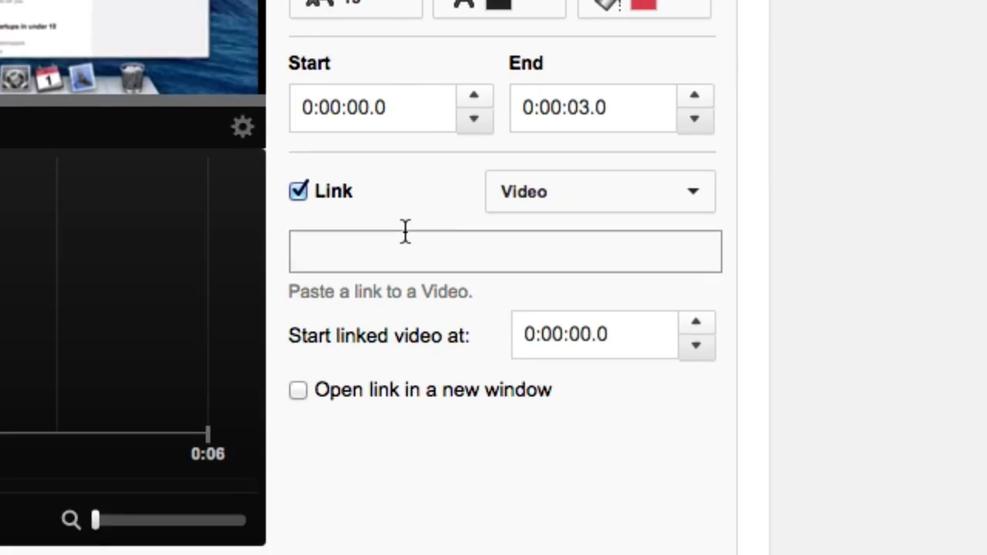
click(398, 248)
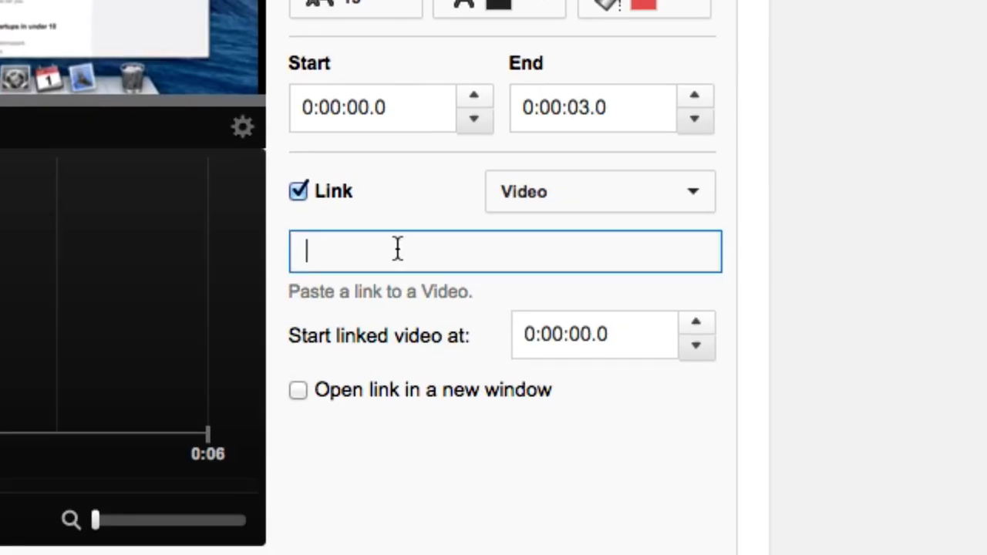
text(http://villageparksource.com/)
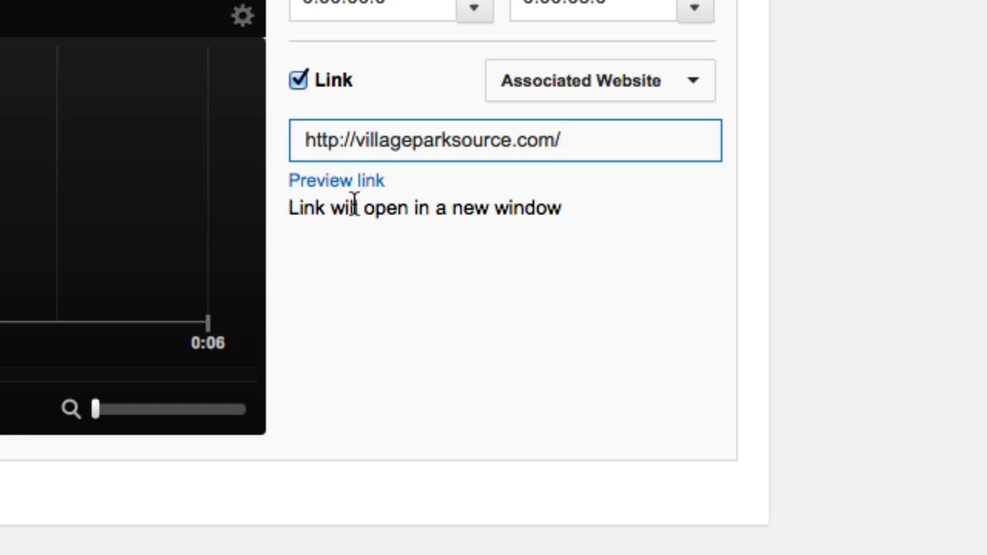
scroll(352, 207, up, 3)
scroll(352, 207, up, 5)
Step: Save and publish the annotations to the live video
click(590, 83)
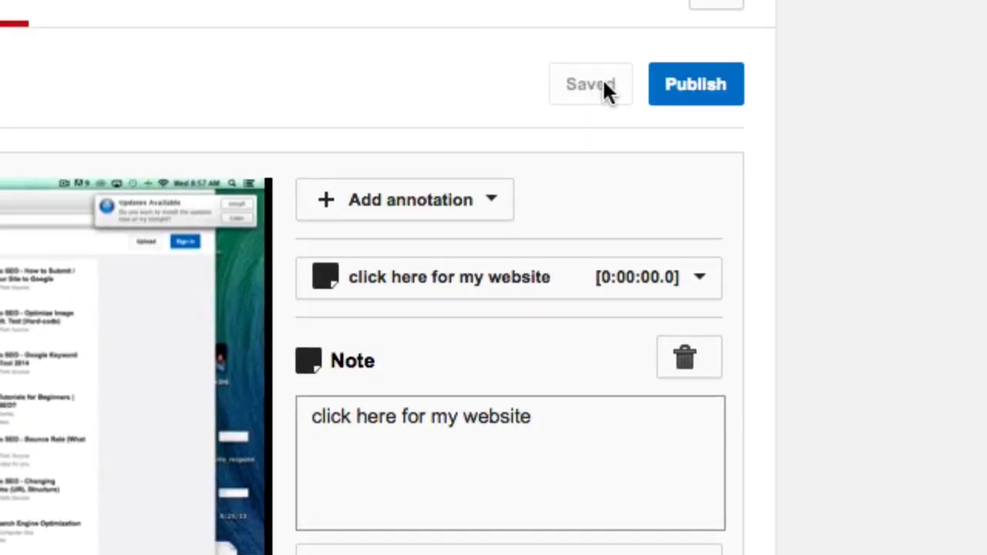
click(695, 84)
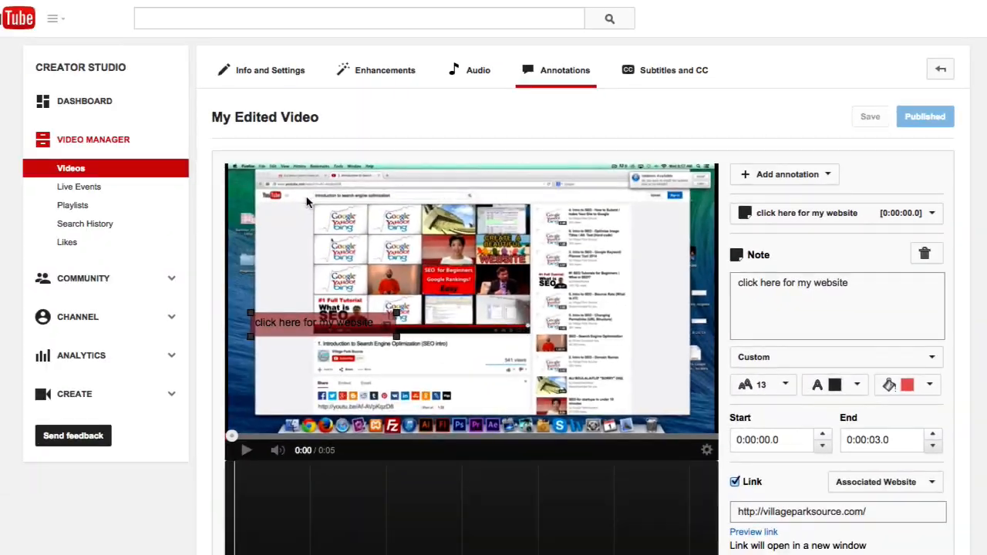
scroll(307, 391, down, 1)
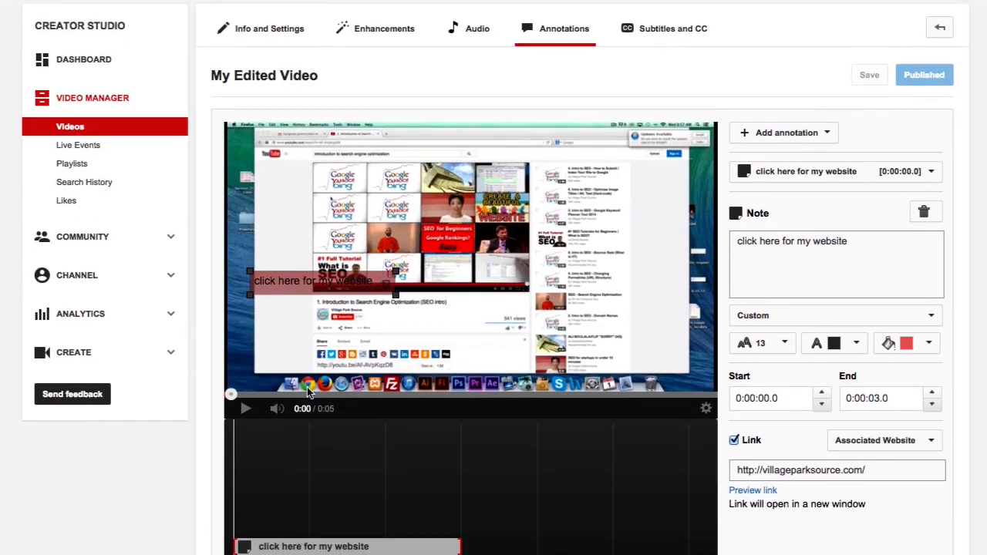
scroll(307, 392, down, 1)
scroll(310, 384, up, 3)
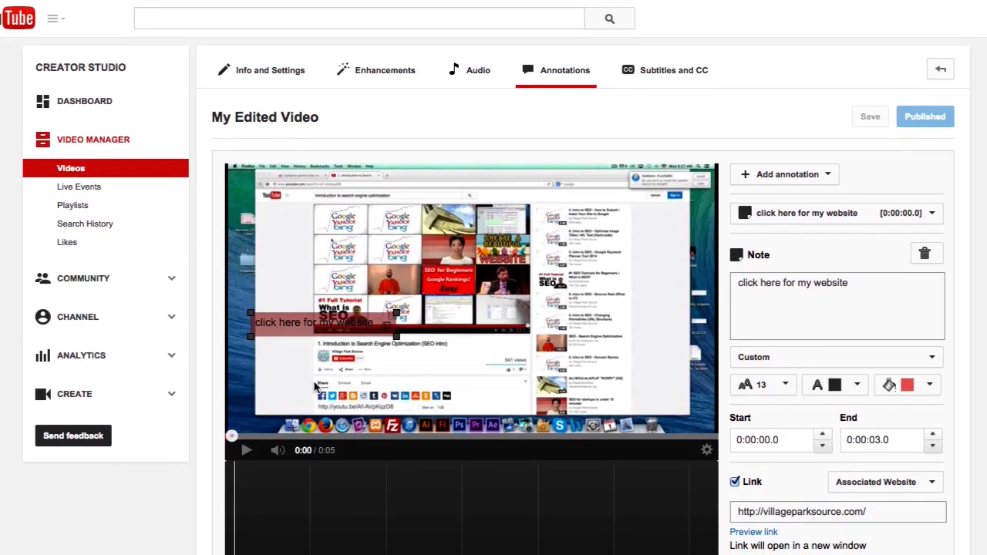